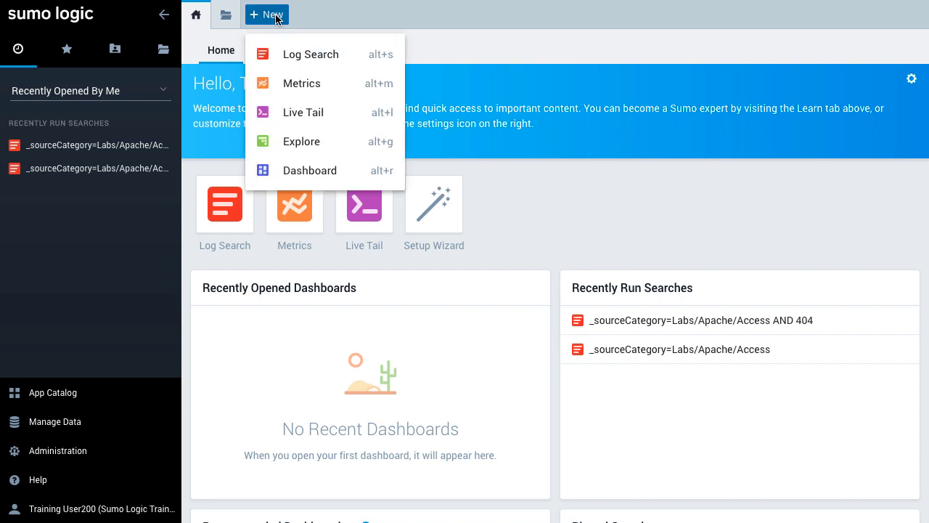
- Open a new log search and run the query _sourceCategory=Labs/Apache/Access
left_click(344, 56)
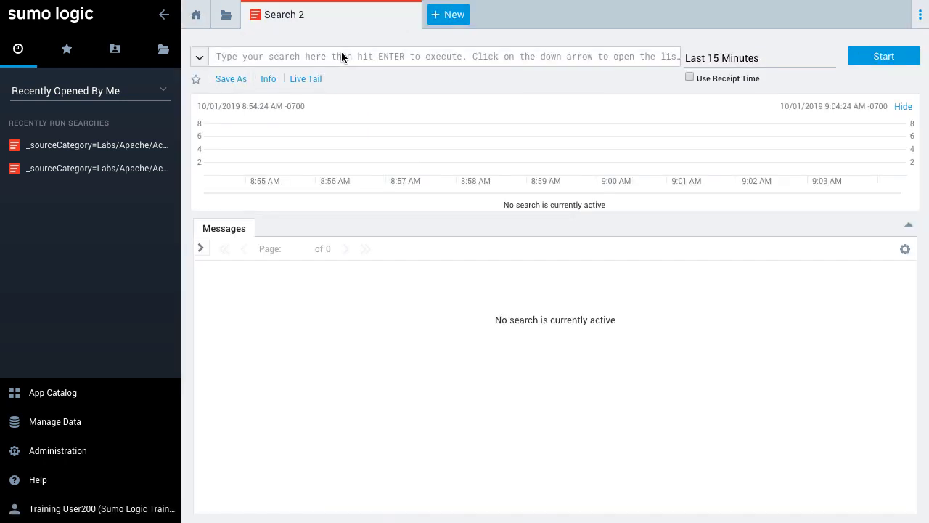
left_click(274, 56)
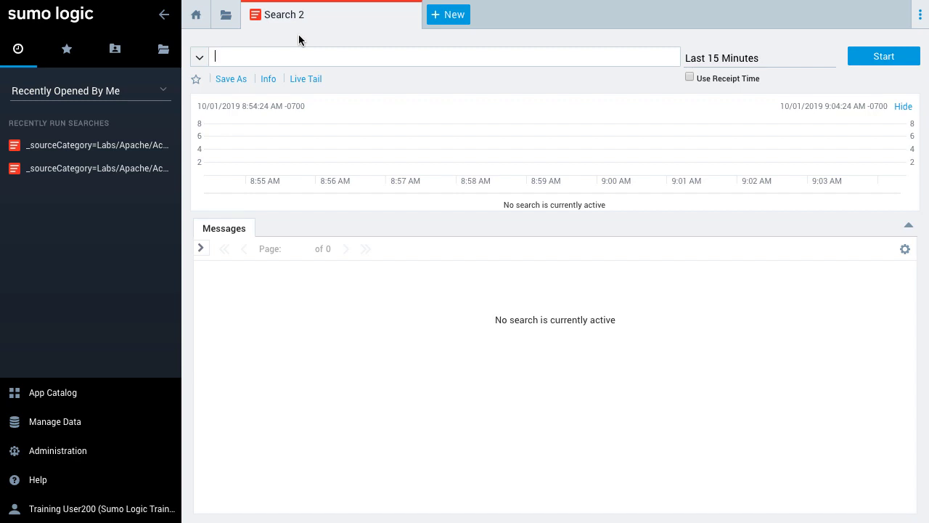
type("_sourc")
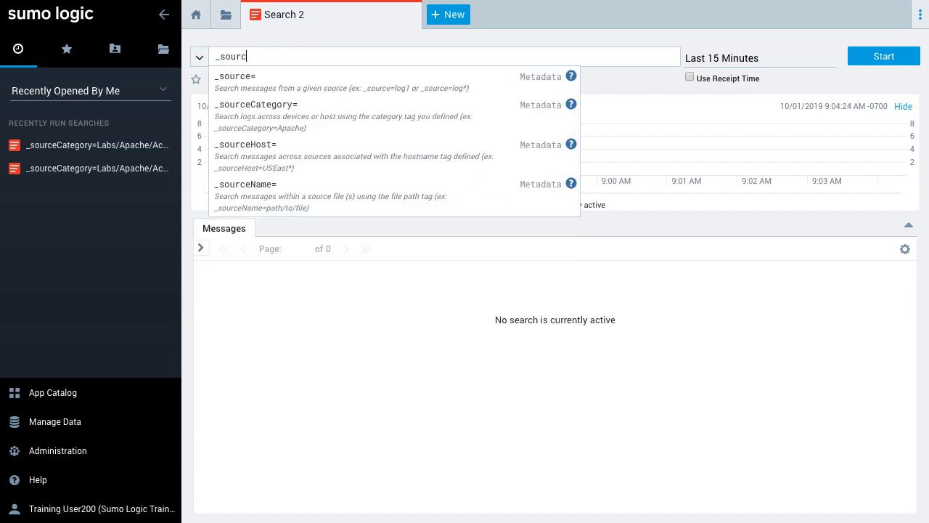
type("eCategory")
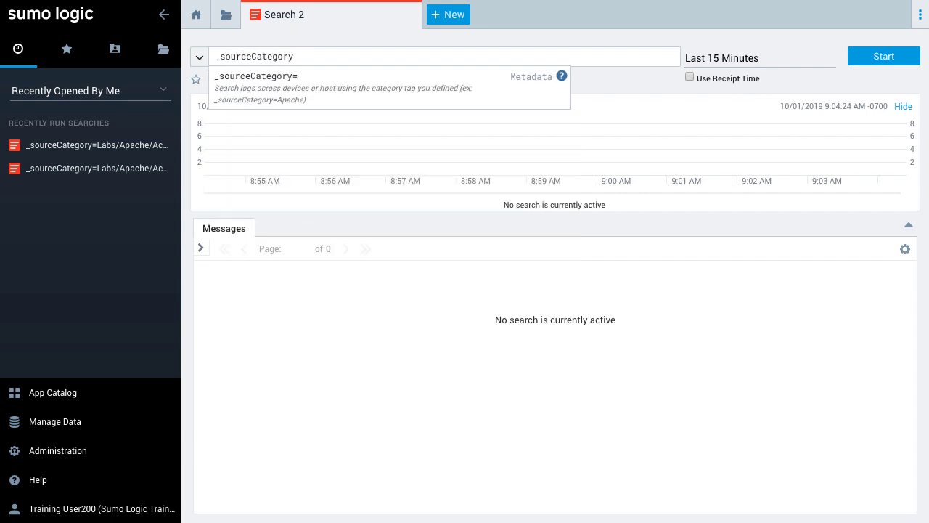
type("=")
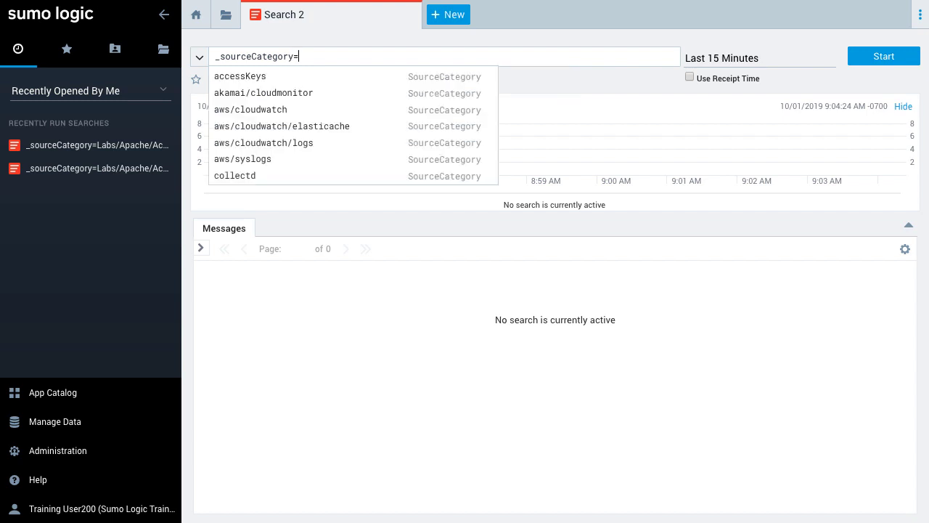
type("Labs/Apache")
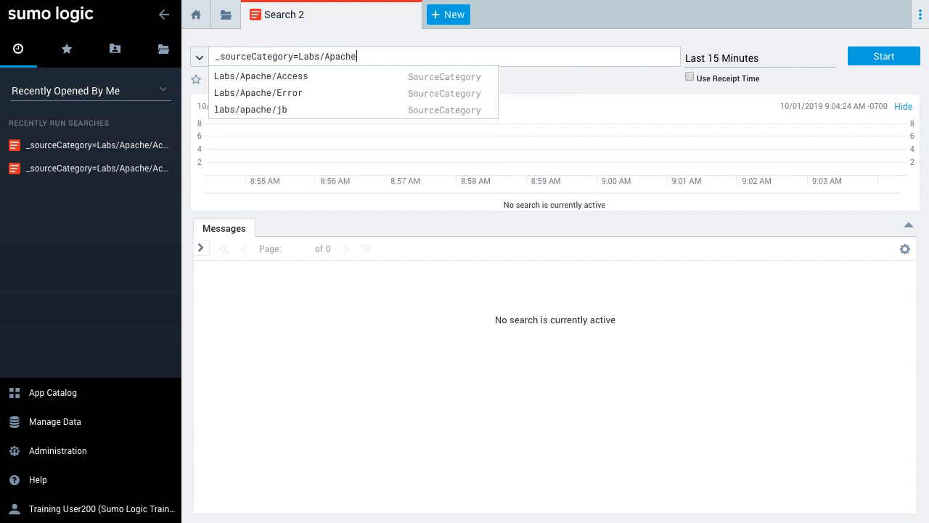
type("/Access")
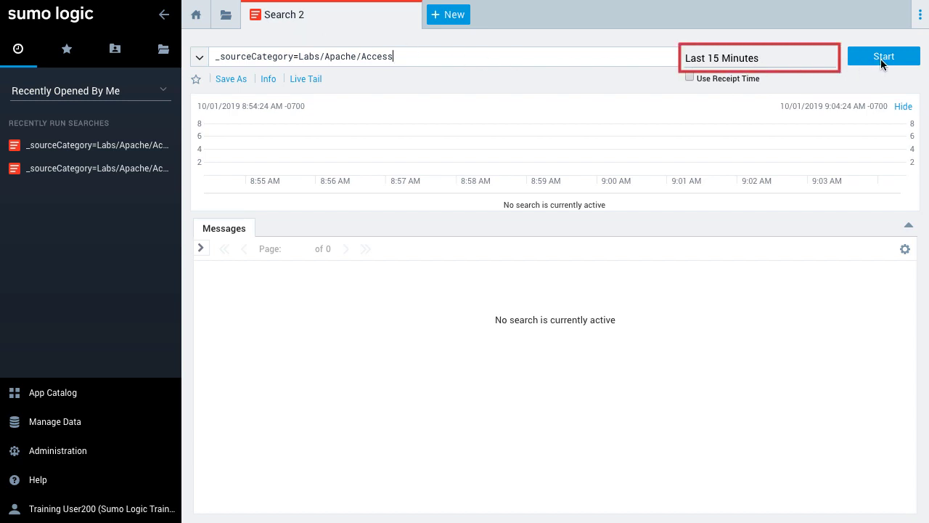
left_click(904, 58)
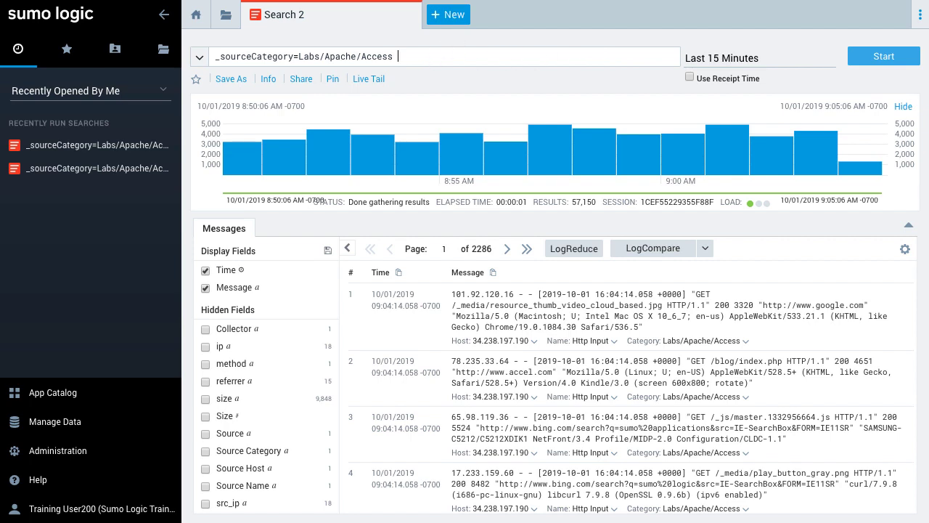
- Narrow the Apache access query by appending AND 404, and run the search
type("AND 404")
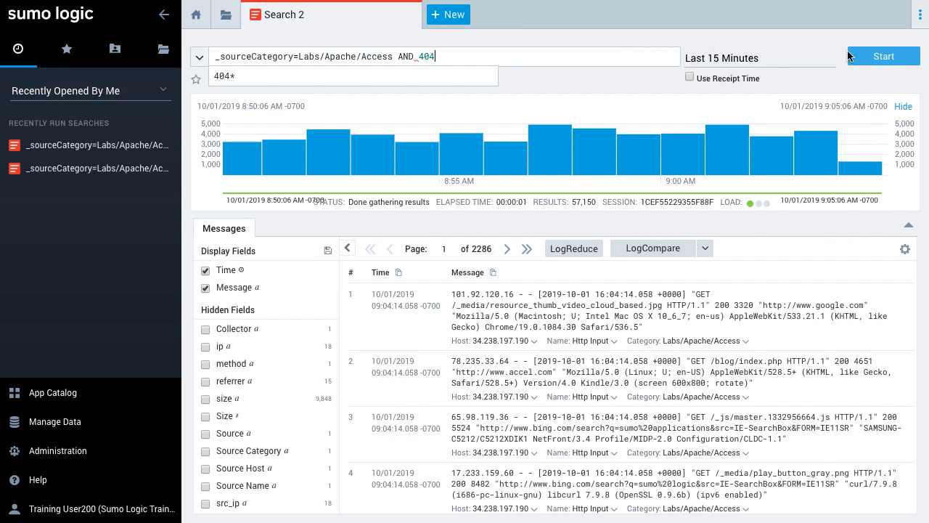
left_click(872, 58)
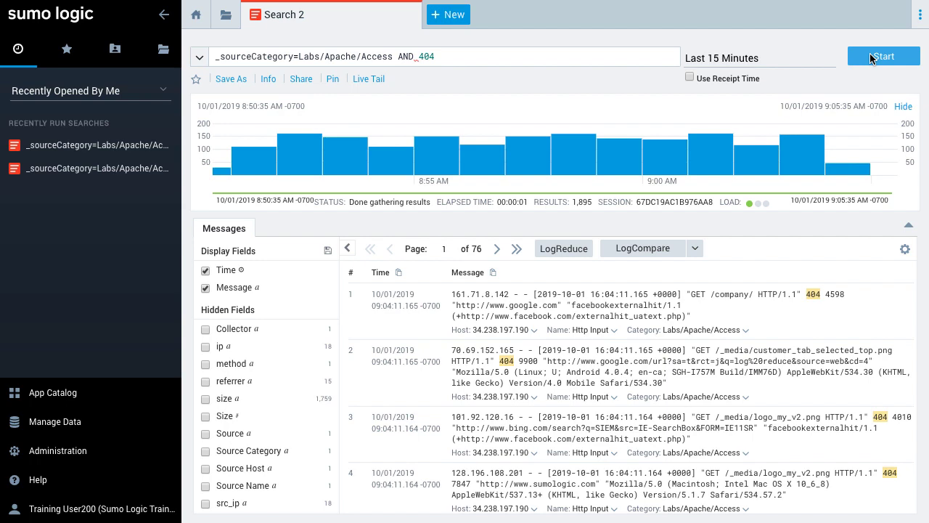
- Replace 404 in the query with (Error OR check*), run the search and look through the first page of messages
double_click(426, 56)
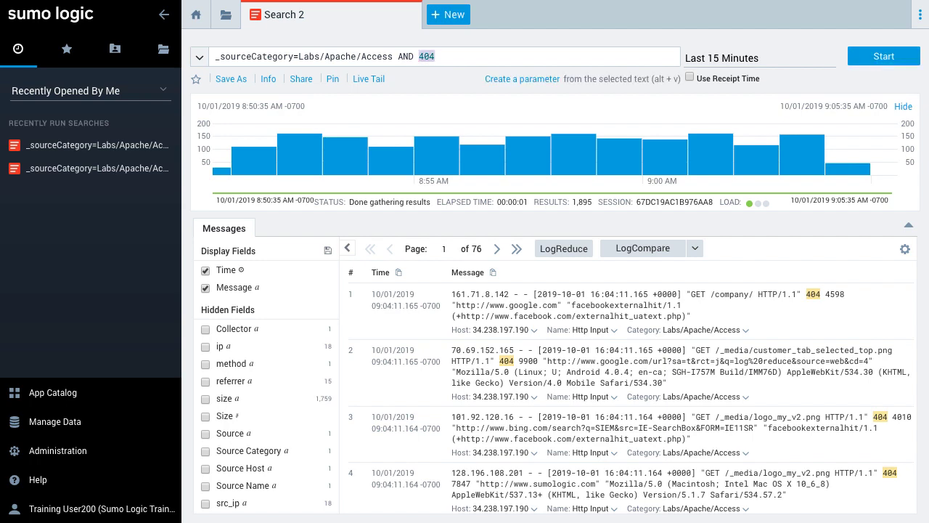
type("(Error")
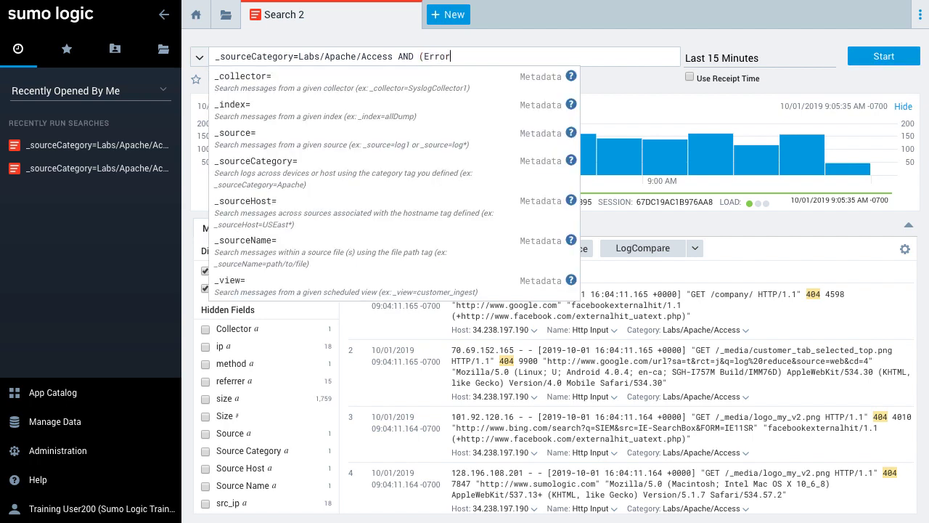
type(" OR check*)")
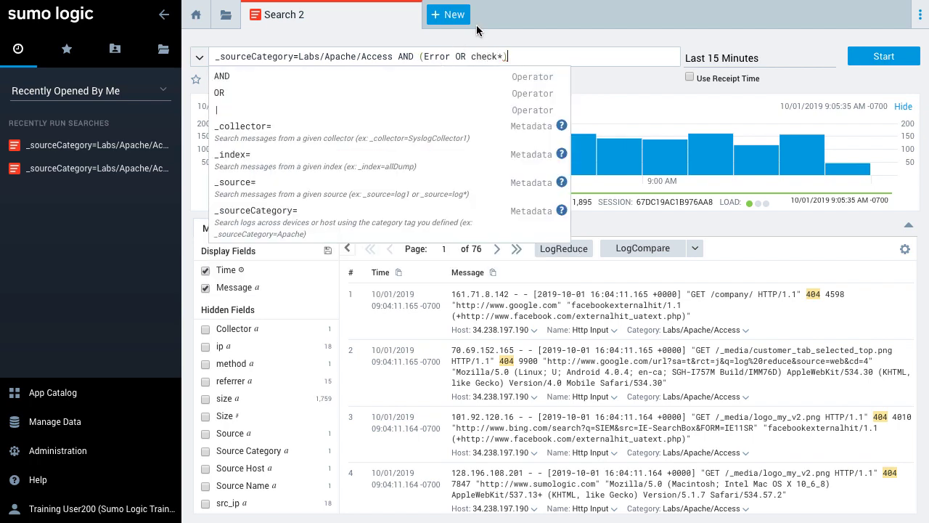
left_click(857, 54)
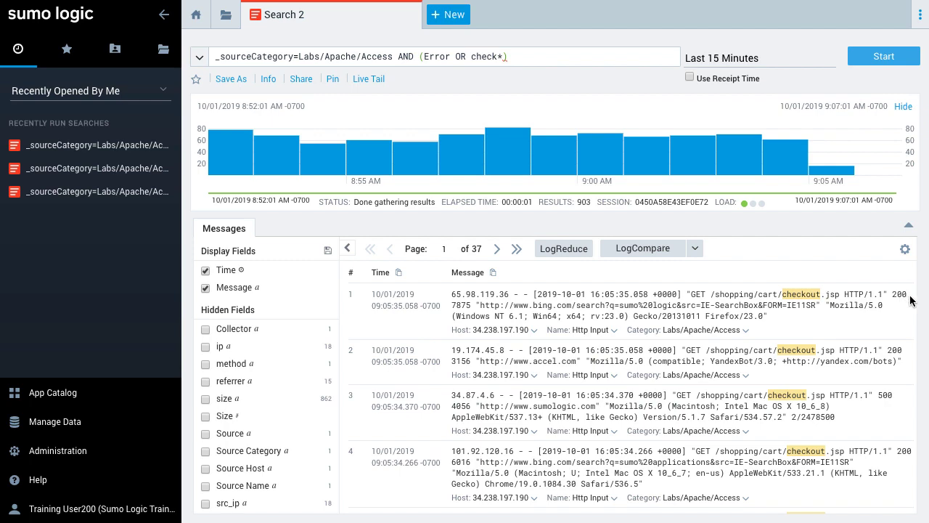
scroll(915, 304, "down", 1)
scroll(910, 311, "down", 6)
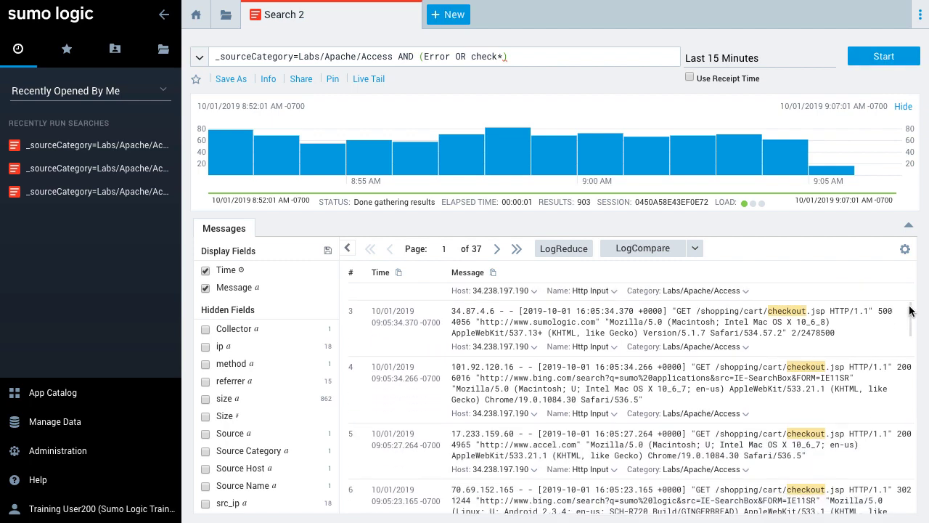
scroll(910, 310, "down", 10)
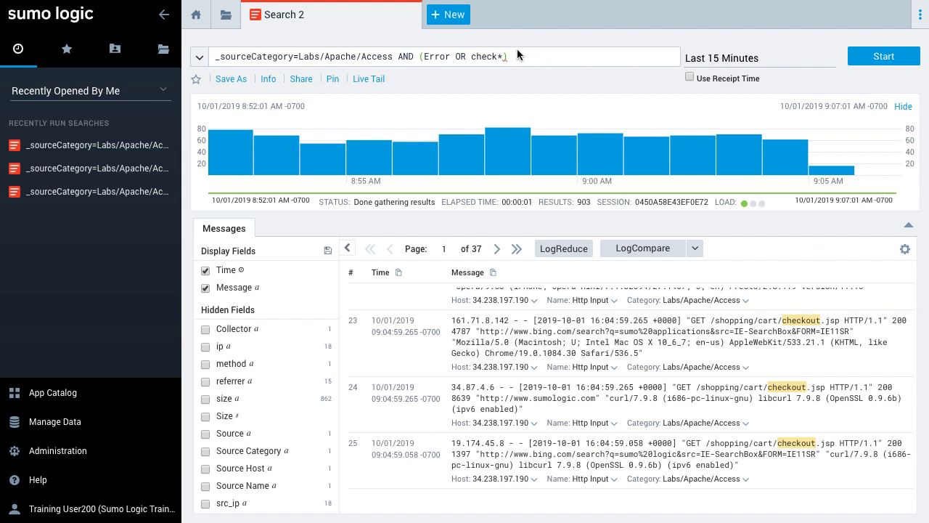
- Change the query to _sourceCategory=Labs/Apache/Error OR _sourceCategory=Labs/Apache/Access and run it
left_click_drag(509, 56, 364, 56)
type("Error")
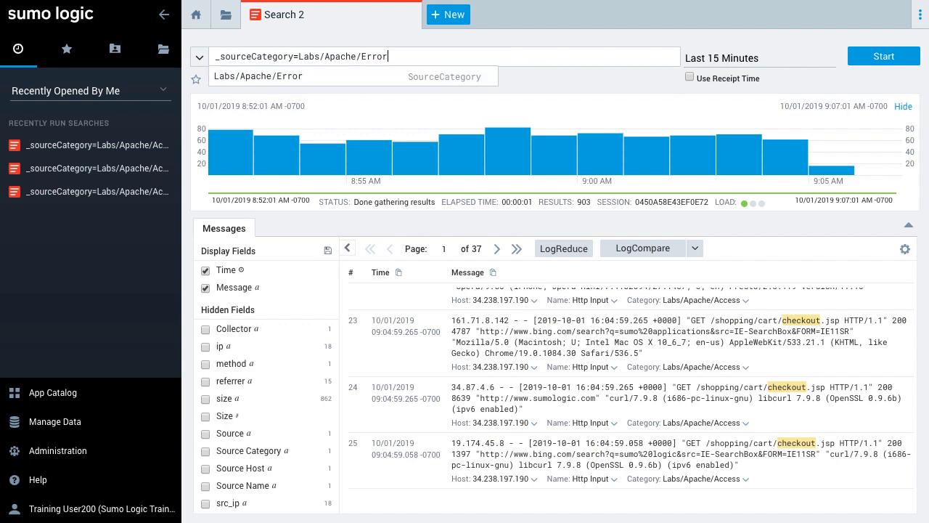
type(" OR _sourceCa")
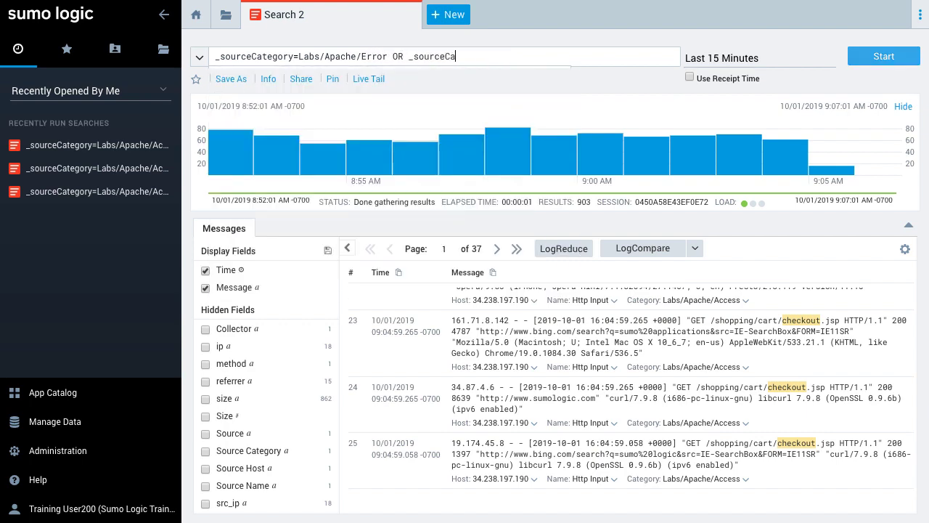
type("tegory=Labs/Apache/Access")
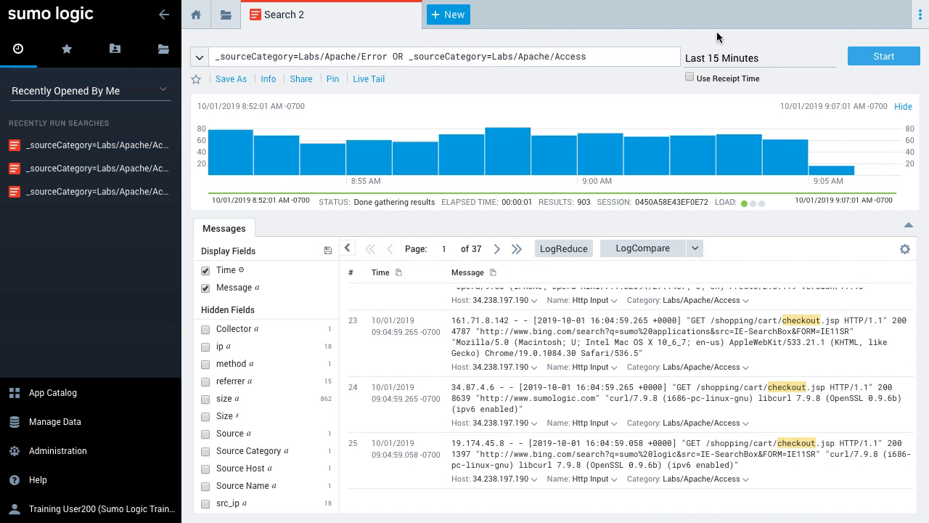
left_click(870, 58)
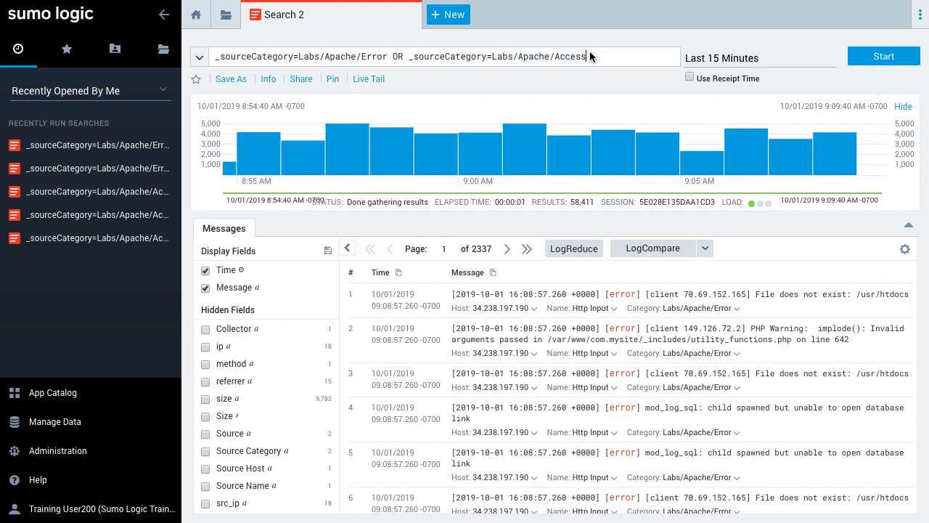
- Shorten the query to the wildcard form _sourceCategory=Labs/Apache/* and run the search
left_click_drag(590, 52, 362, 56)
type("*")
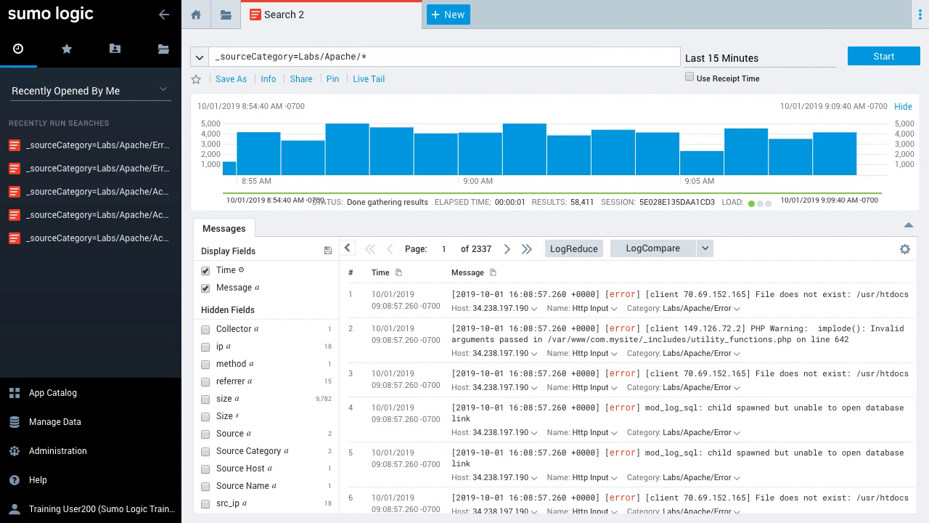
left_click(885, 59)
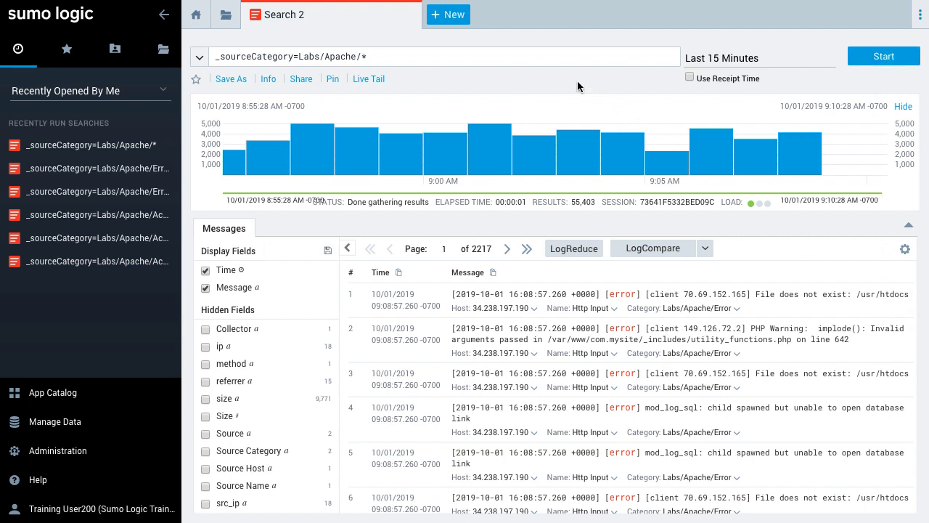
- Open a new Live Tail session and run it with _sourceCategory=Labs/Apache/Access 404
left_click(440, 9)
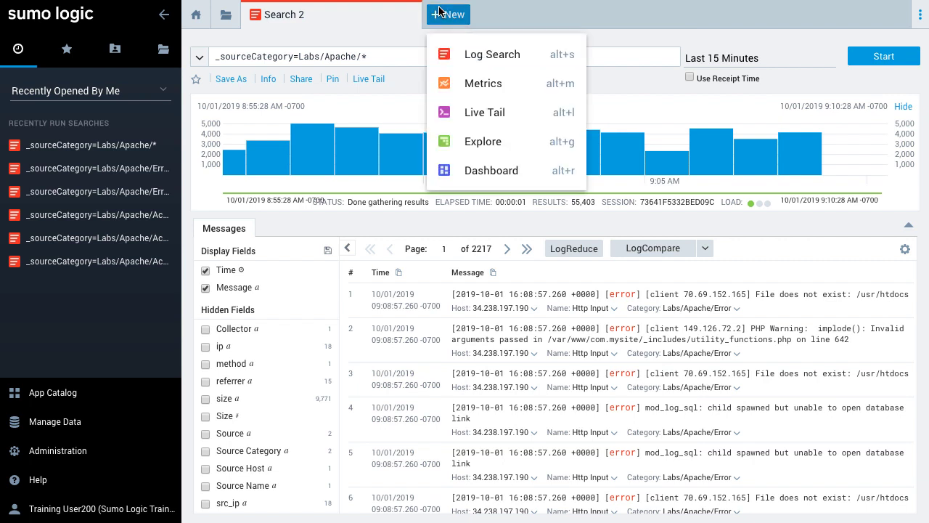
left_click(519, 118)
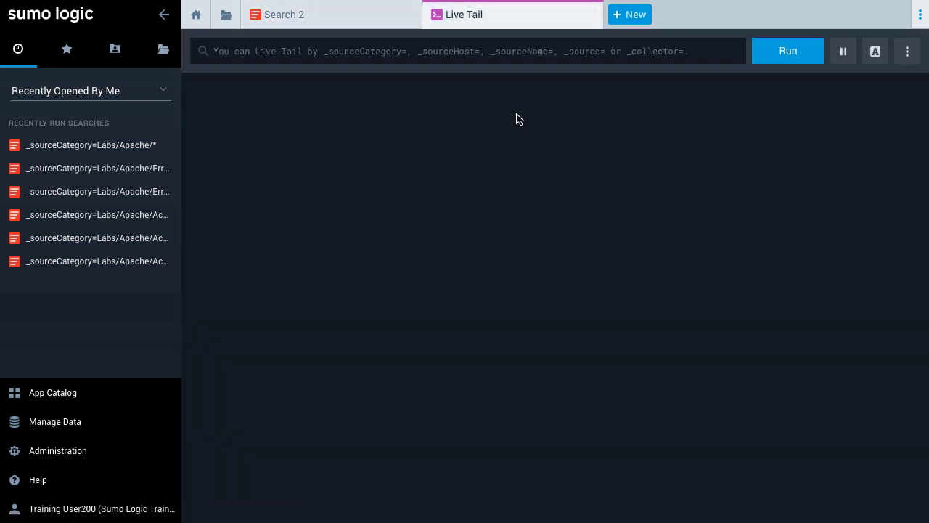
left_click(293, 56)
type("_sourceCategory=Labs/Apache")
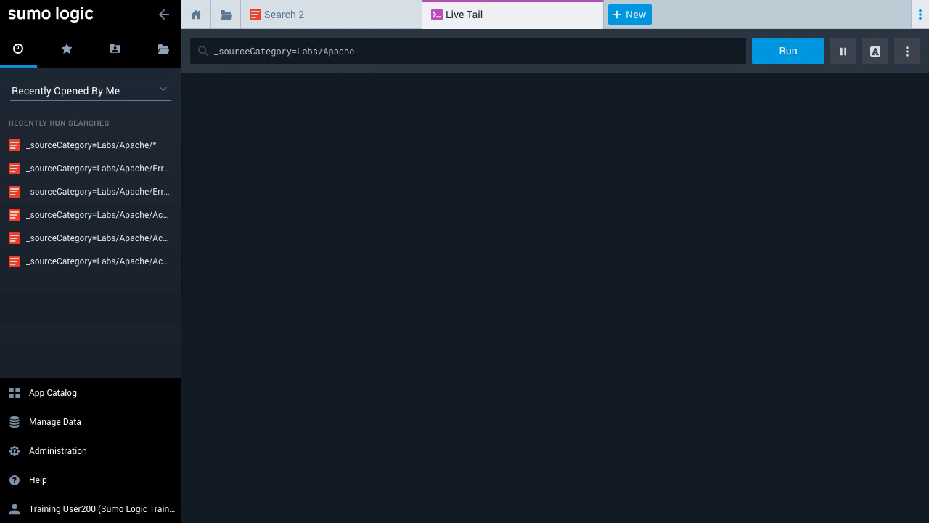
type("/Access 404")
left_click(767, 51)
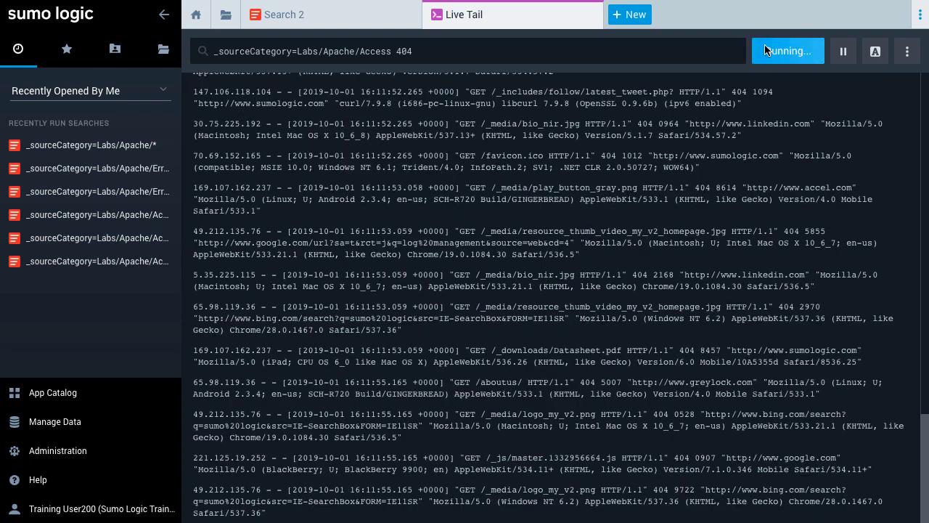
- Highlight the term 404 in the Live Tail messages and close the highlight settings
left_click(869, 49)
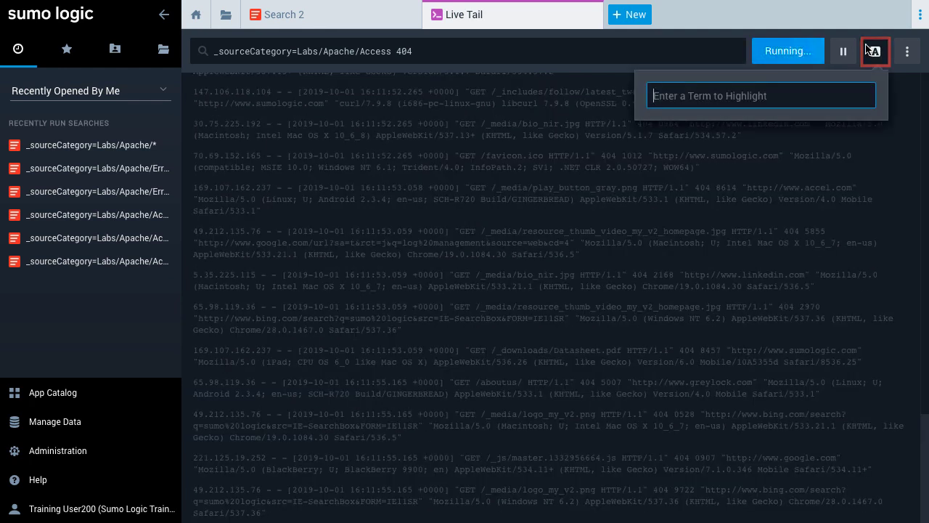
type("404")
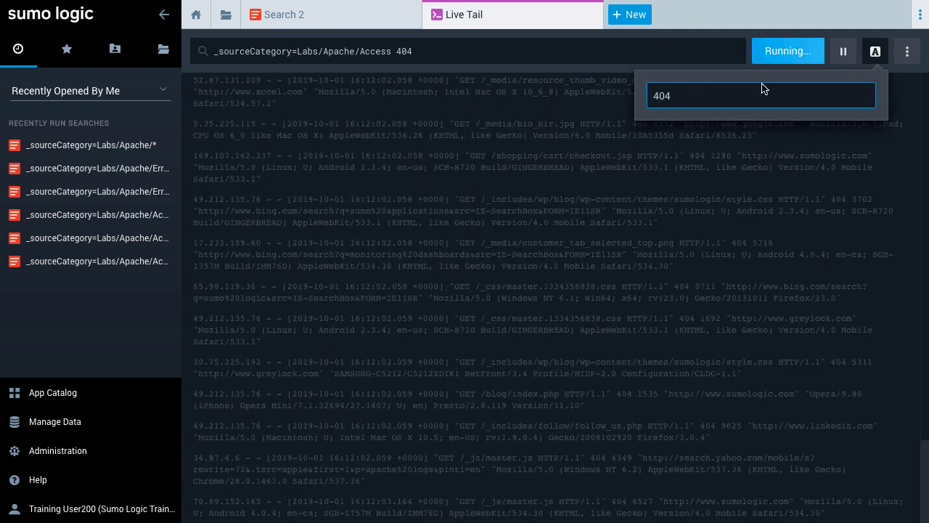
key("Return")
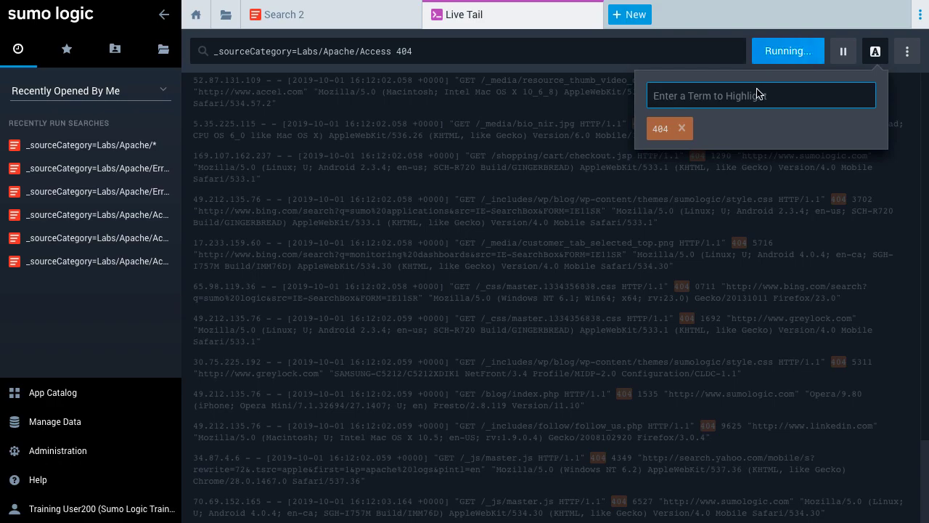
left_click(623, 63)
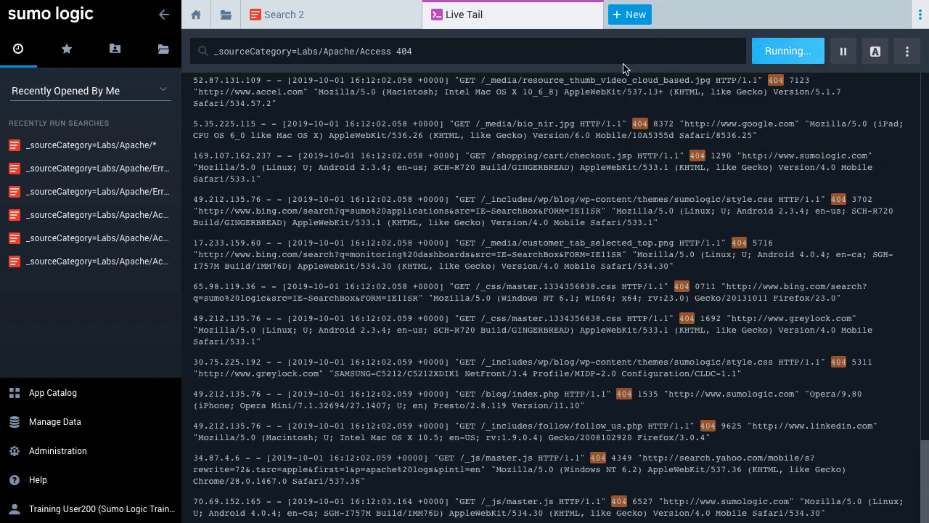